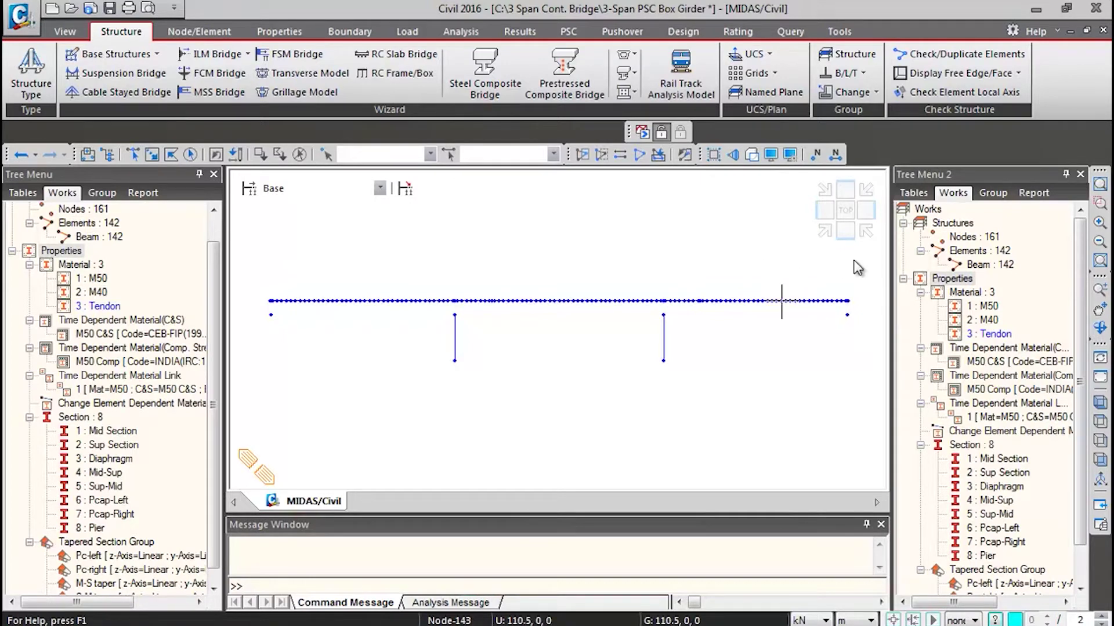
# Define structure groups CS0 to CS3 using the name CS with the suffix range 0to3
pyautogui.click(994, 195)
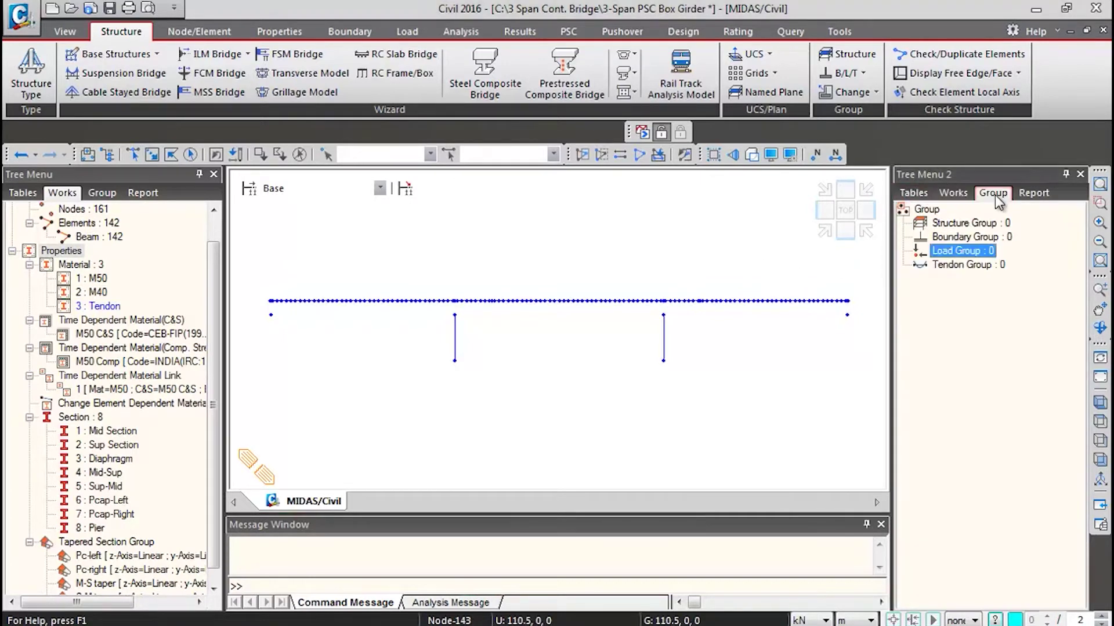
pyautogui.rightClick(990, 226)
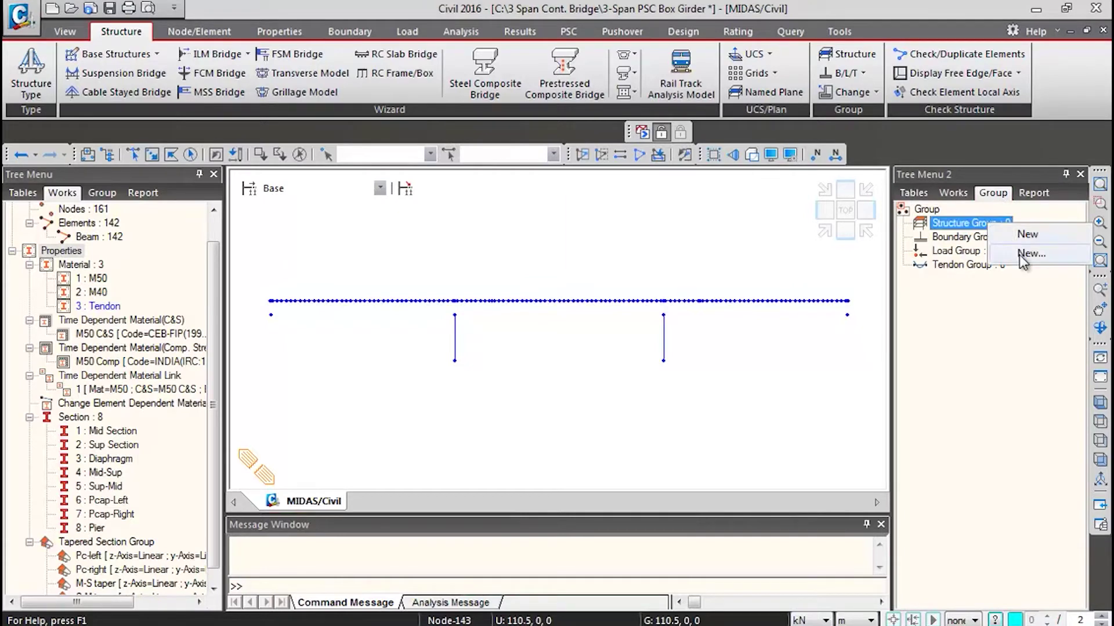
pyautogui.click(1025, 253)
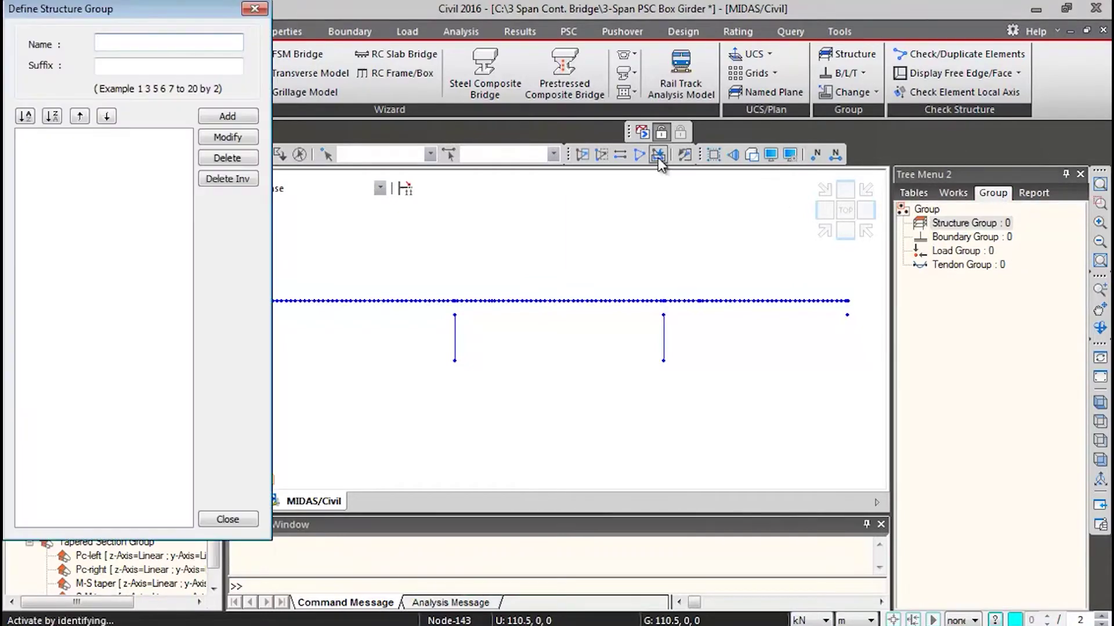
pyautogui.click(232, 46)
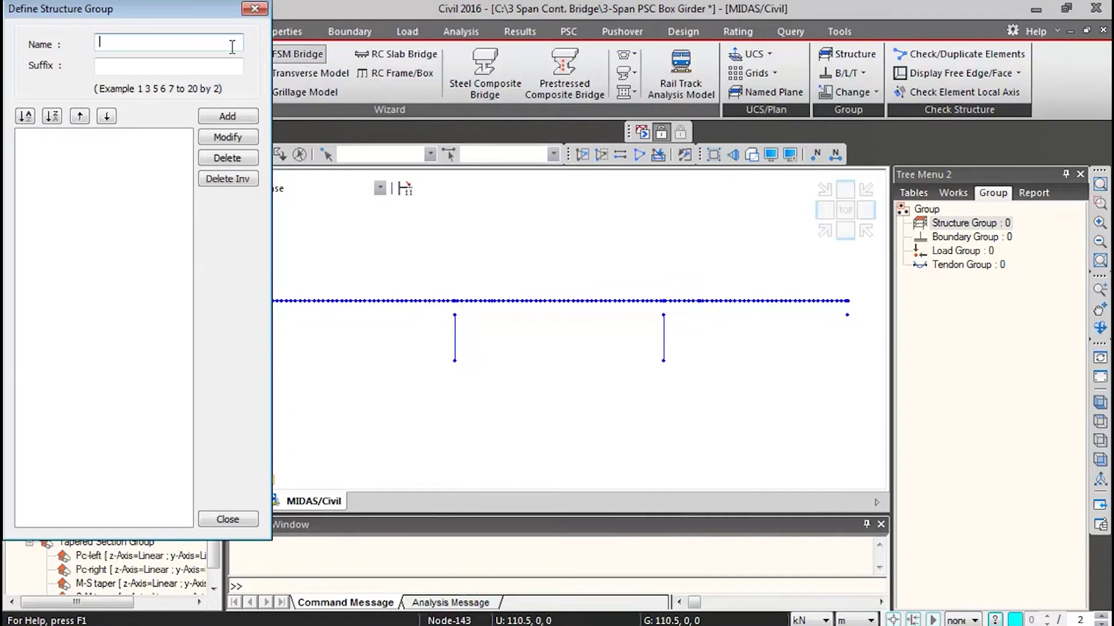
pyautogui.write('CS')
pyautogui.press('Tab')
pyautogui.write('0t')
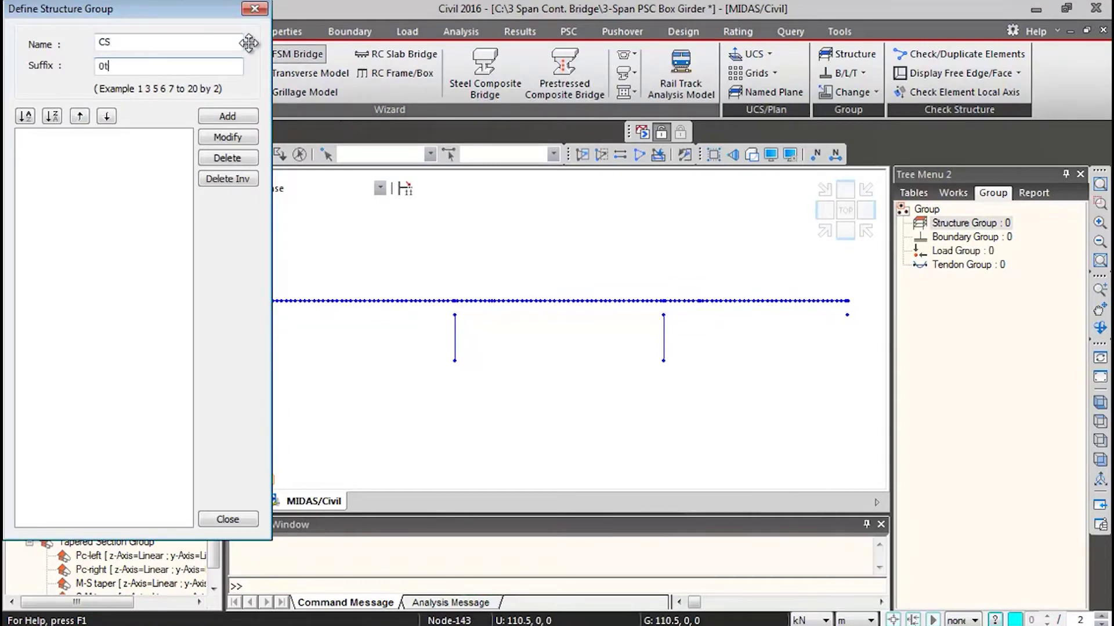
pyautogui.write('o3')
pyautogui.click(230, 119)
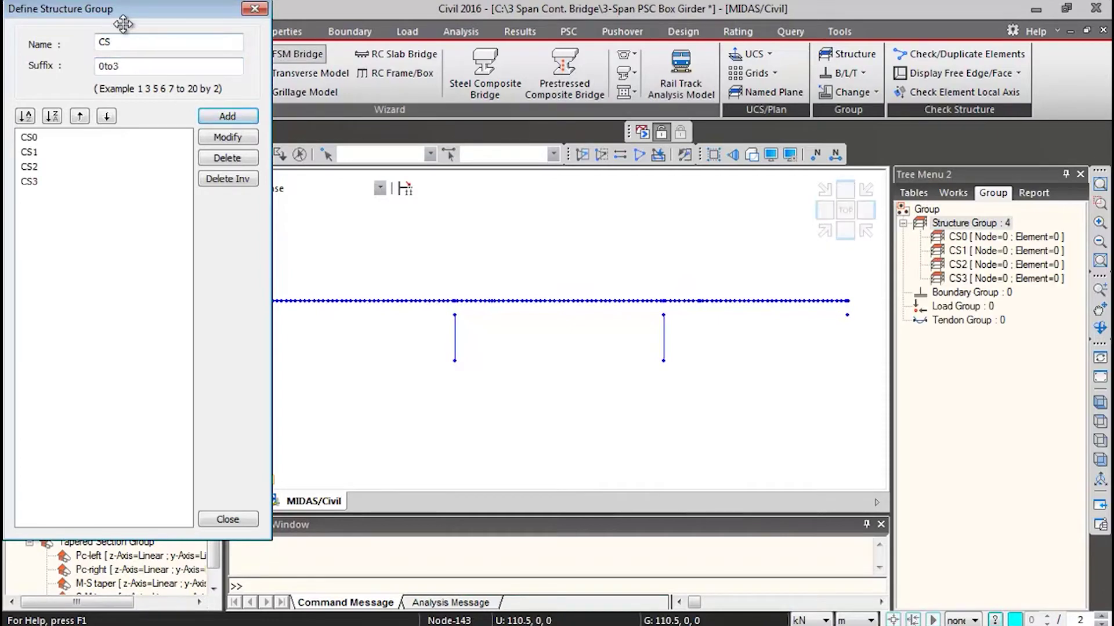
pyautogui.click(253, 9)
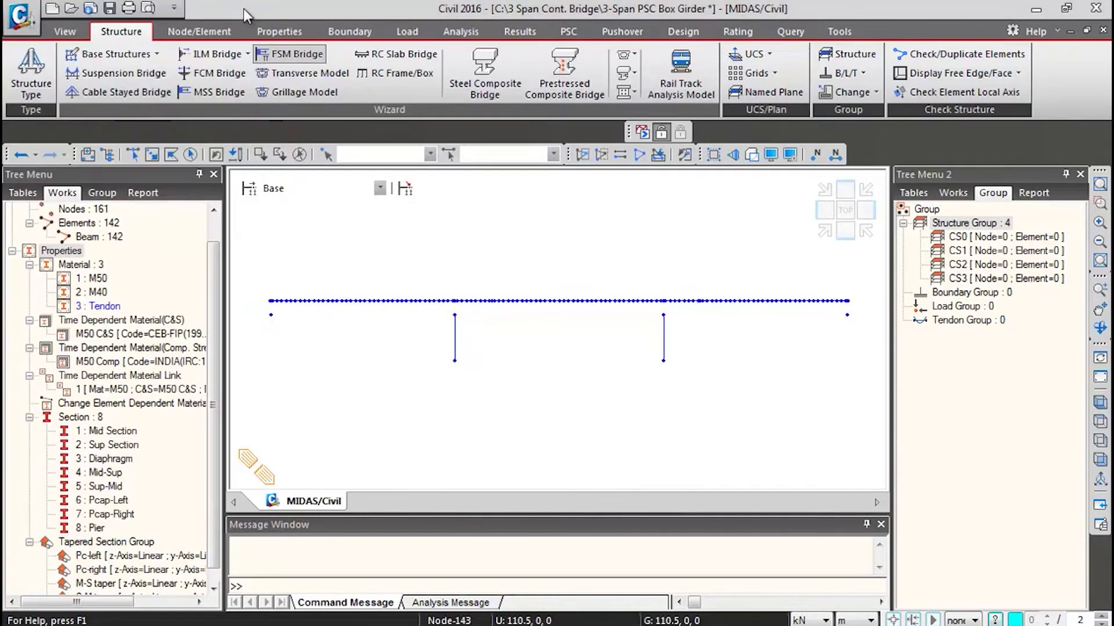
# Define a boundary group named SUb
pyautogui.rightClick(987, 296)
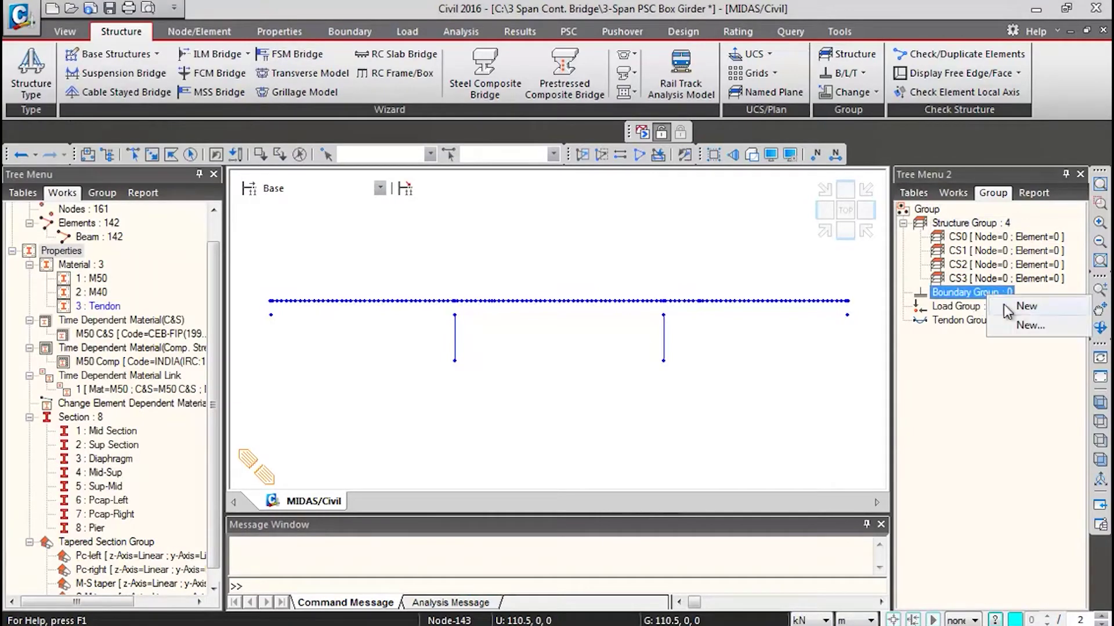
pyautogui.click(1026, 325)
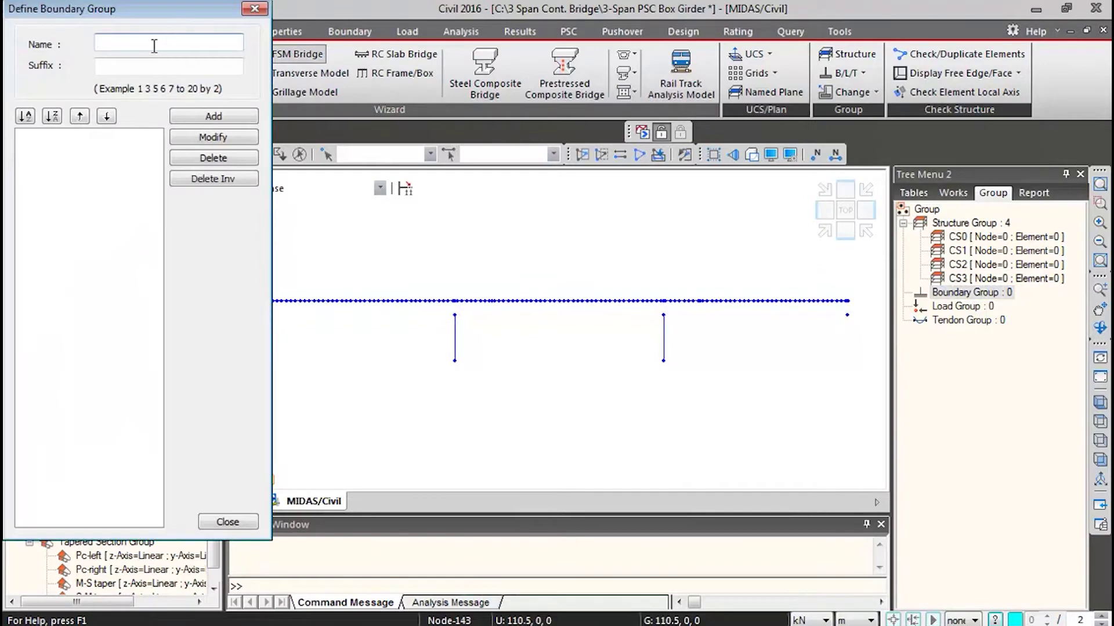
pyautogui.write('SUb')
pyautogui.click(203, 118)
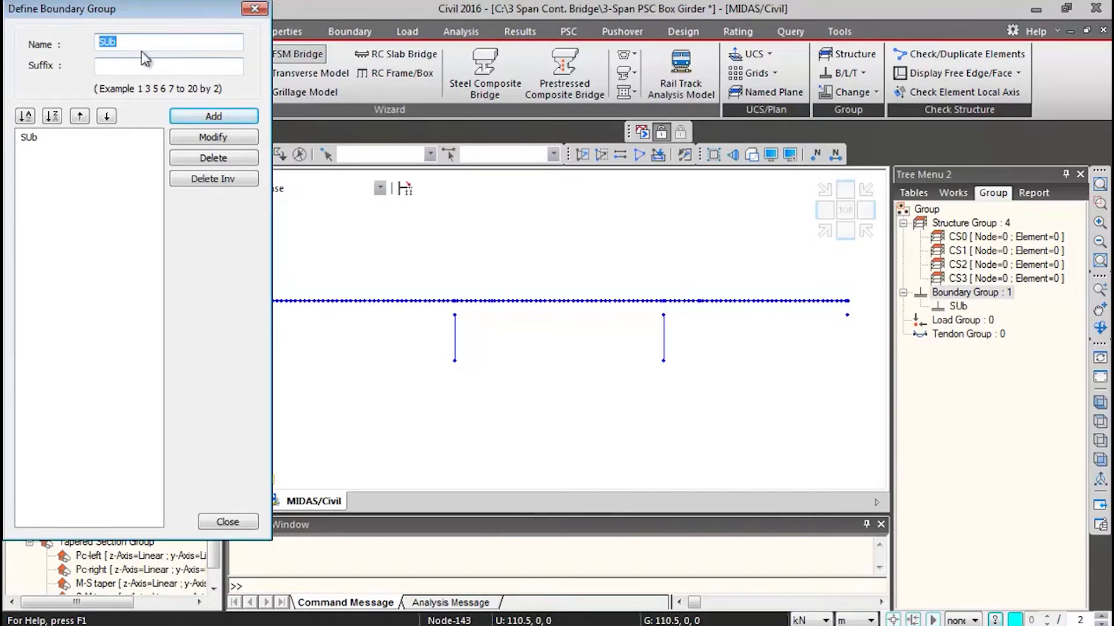
# Add boundary groups CS1 to CS3 using the name CS with the suffix range 1to3, and finish the boundary group definition
pyautogui.moveTo(167, 18); pyautogui.dragTo(187, 55)
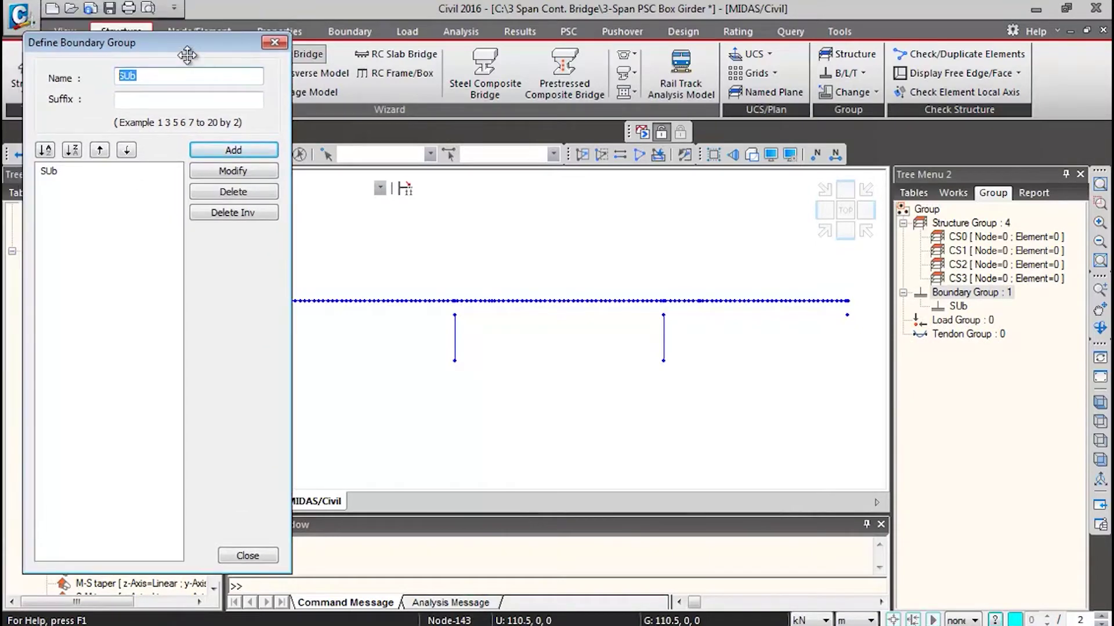
pyautogui.write('CS')
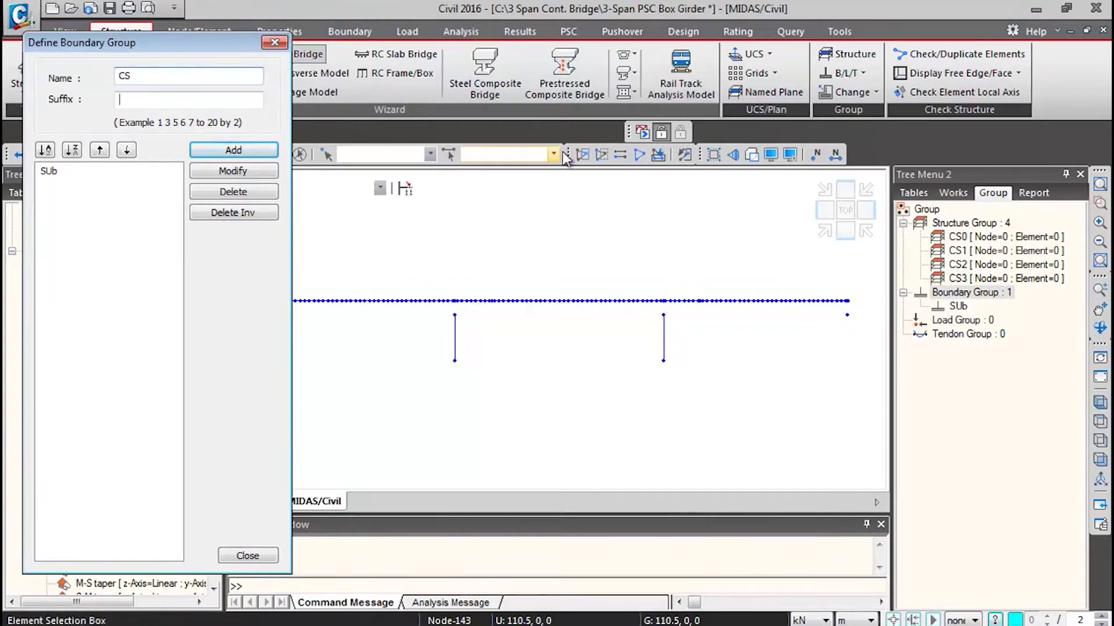
pyautogui.press('Tab')
pyautogui.write('1to')
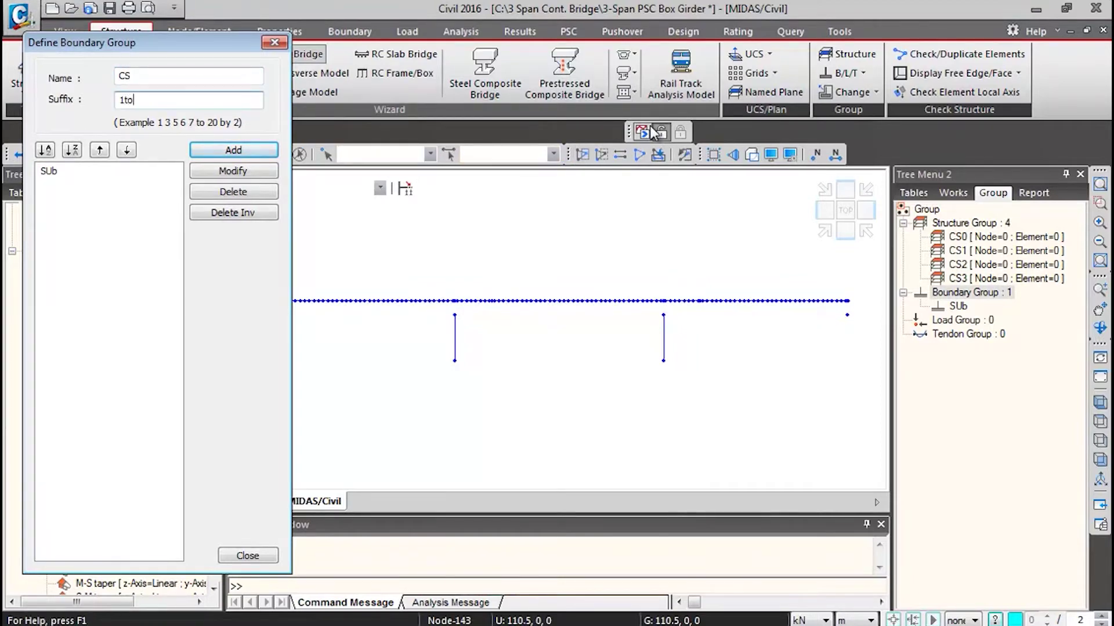
pyautogui.write('3')
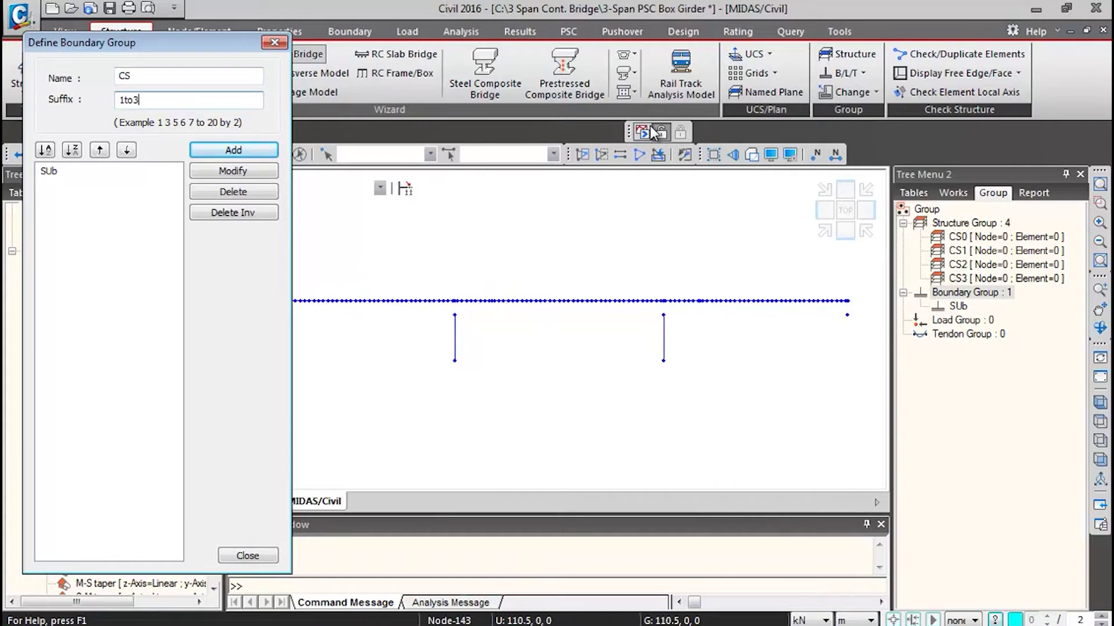
pyautogui.click(234, 151)
pyautogui.click(274, 43)
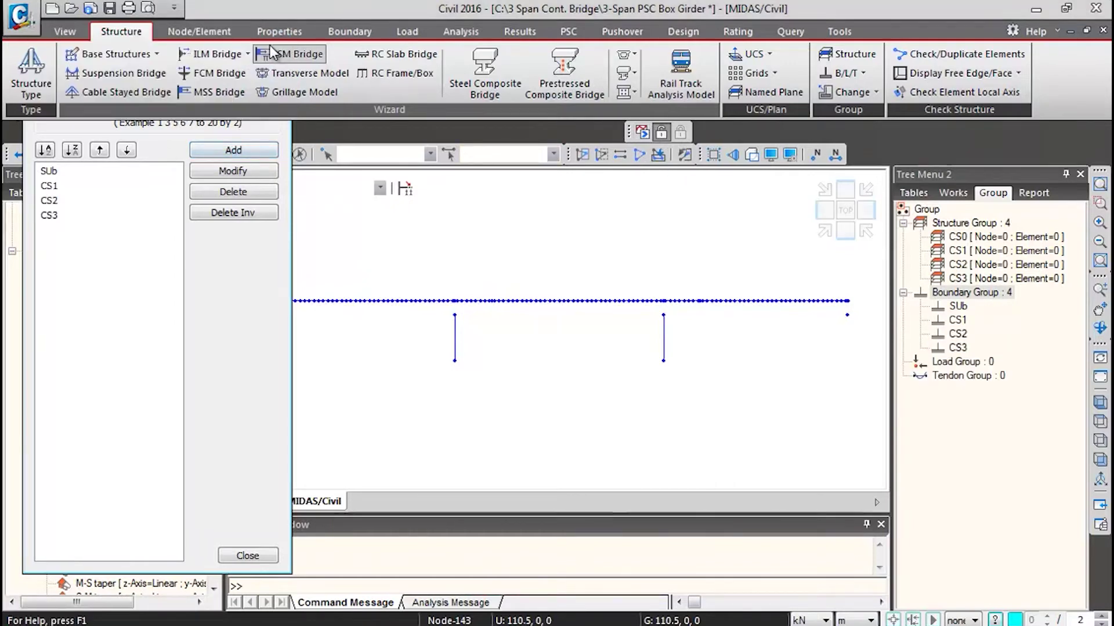
# Define two load groups named SW and SIDL
pyautogui.click(955, 362)
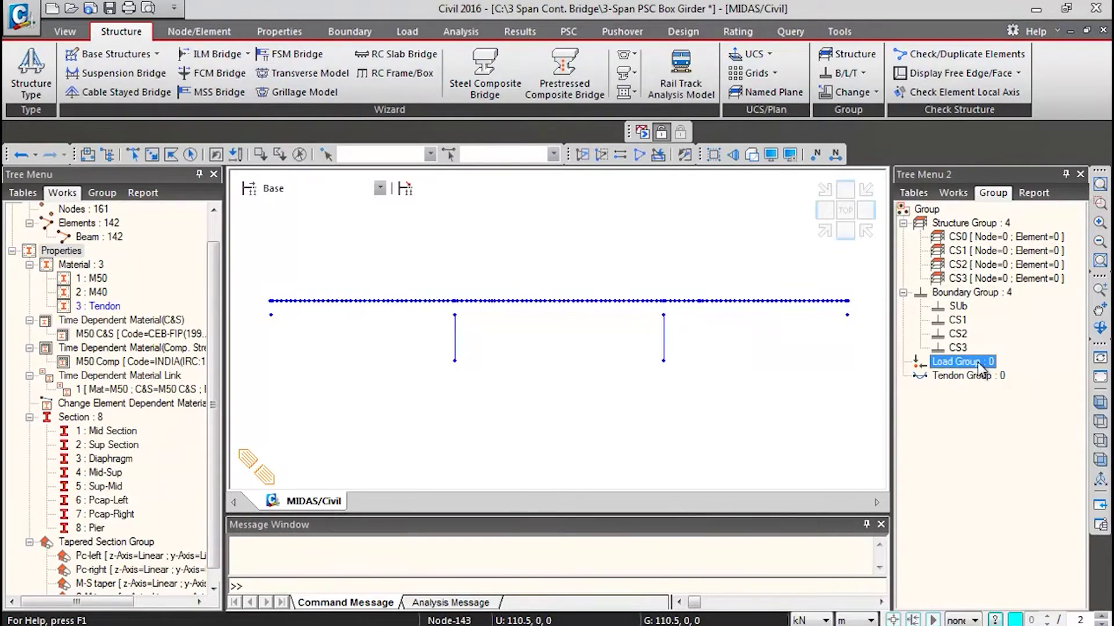
pyautogui.rightClick(977, 362)
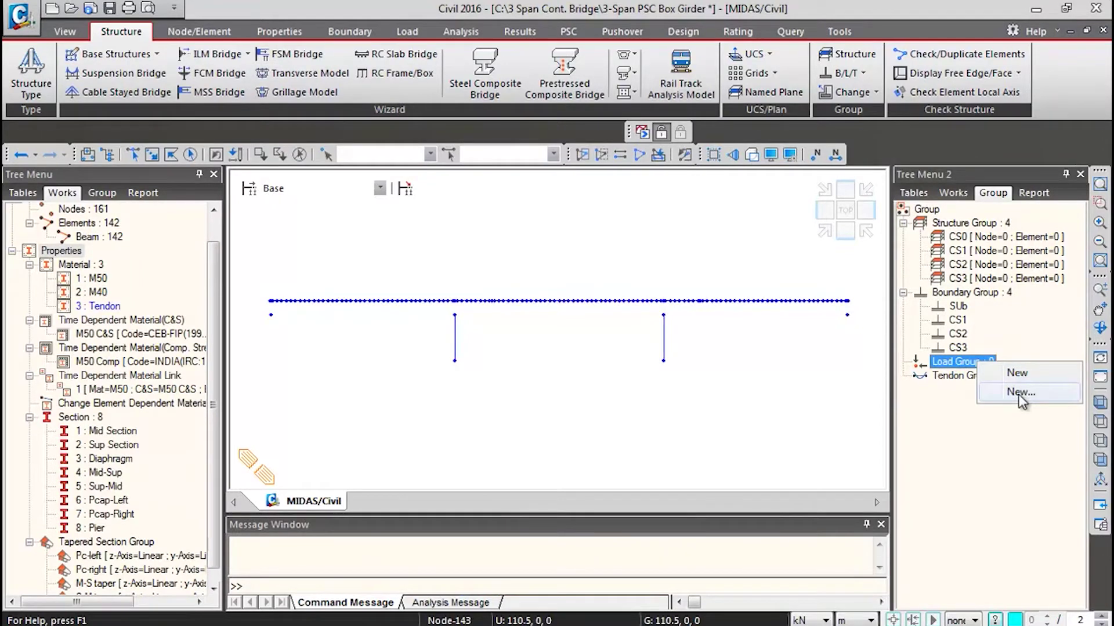
pyautogui.click(1019, 393)
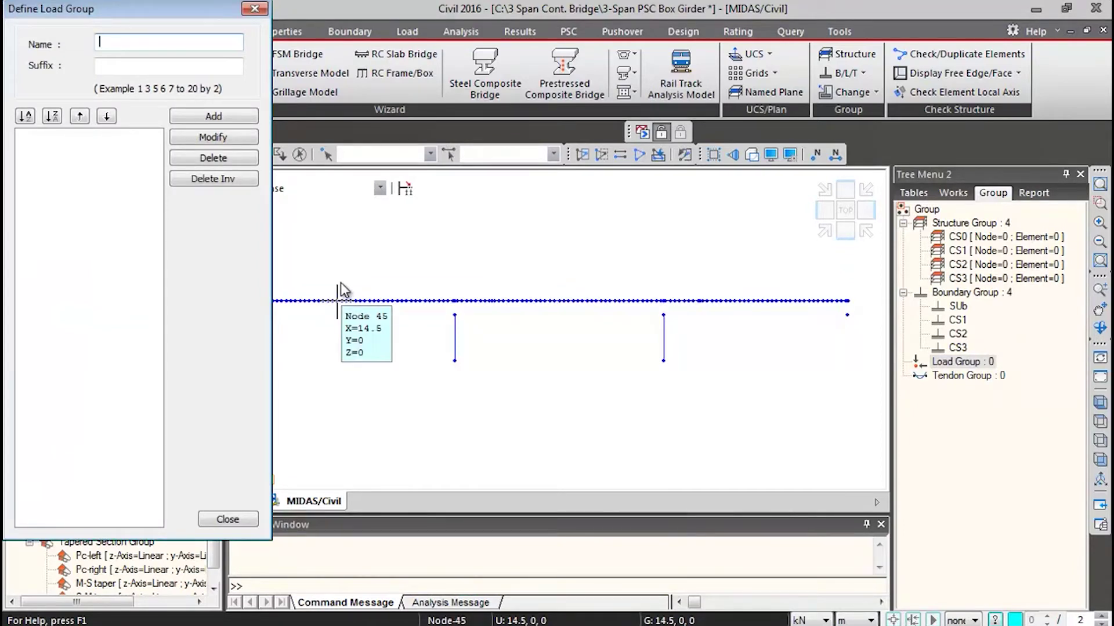
pyautogui.write('SW')
pyautogui.click(229, 118)
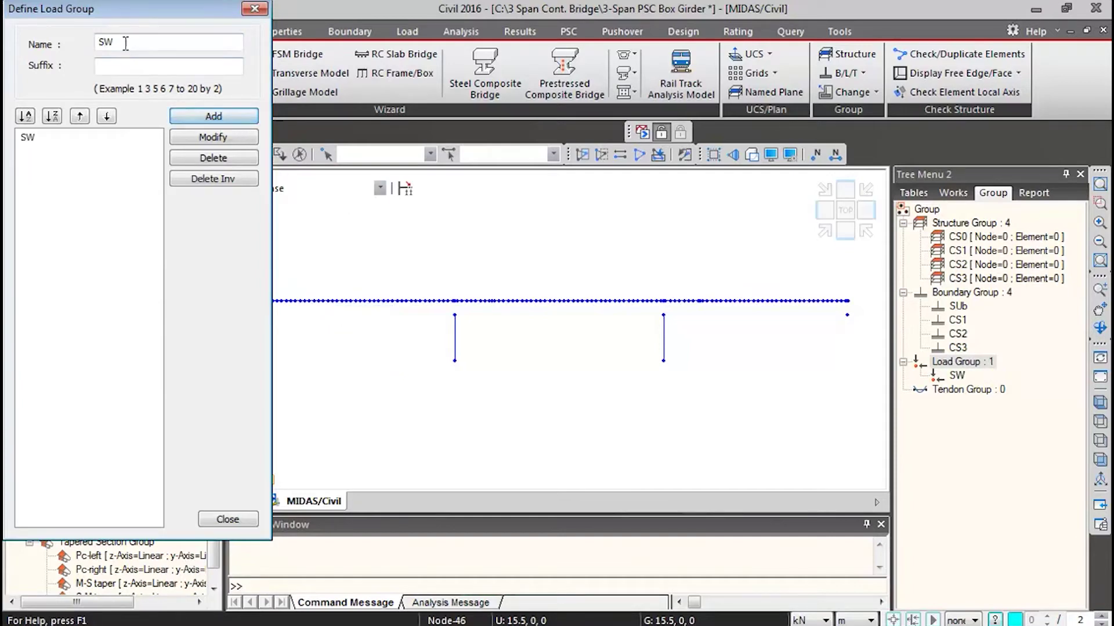
pyautogui.moveTo(116, 41); pyautogui.dragTo(53, 29)
pyautogui.write('SIDL')
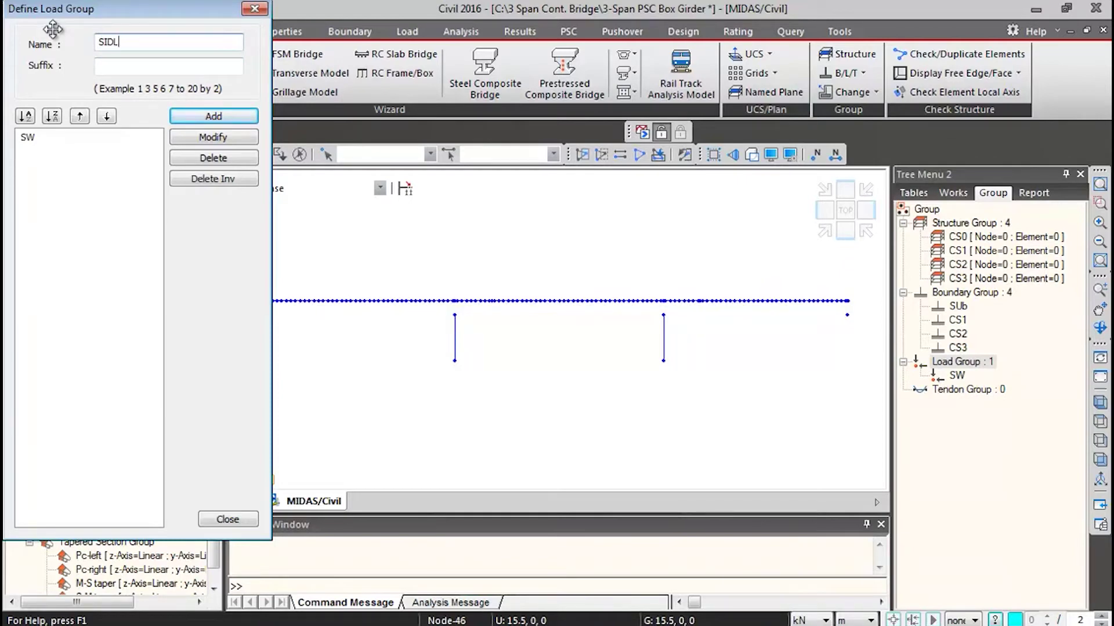
pyautogui.click(241, 119)
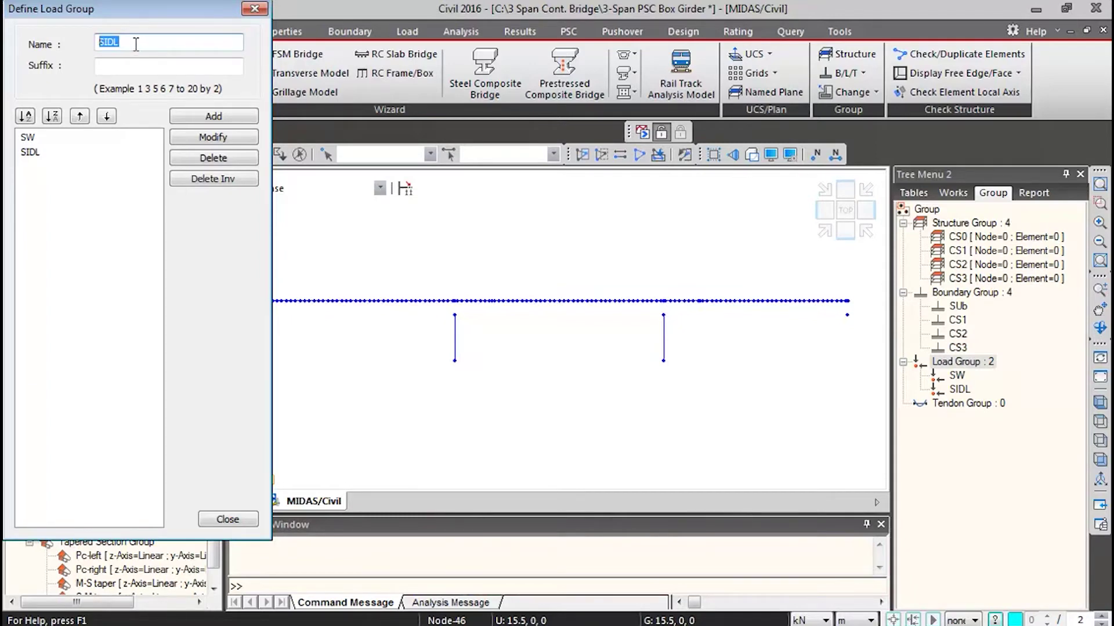
# Add load groups PS1-1 to PS1-4 using the name PS1- with the suffix range 1to4
pyautogui.write('PS1-')
pyautogui.press('Tab')
pyautogui.write('1to4')
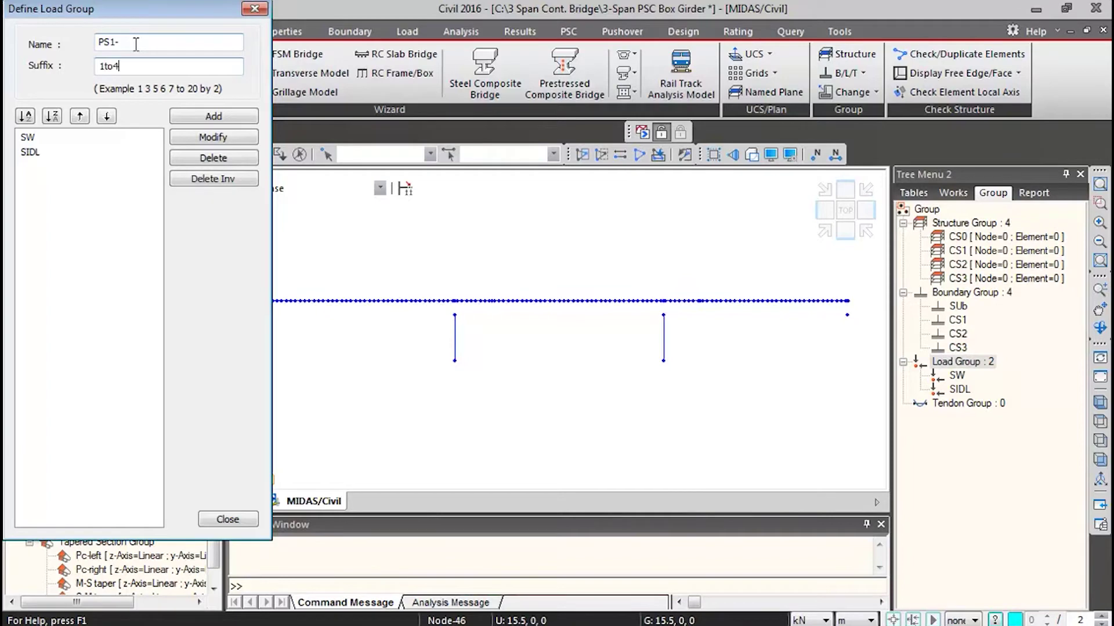
pyautogui.click(208, 117)
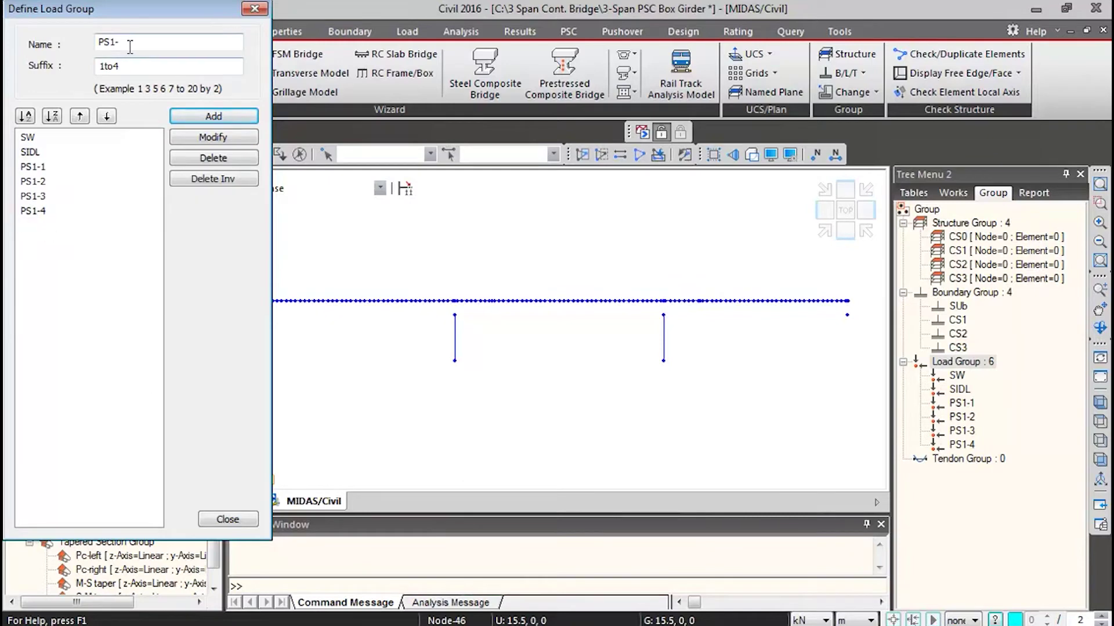
# Add load groups PS2-1 to PS2-4 by changing the name to PS2- and keeping the suffix range 1to4
pyautogui.click(118, 45)
pyautogui.press('BackSpace')
pyautogui.press('BackSpace')
pyautogui.write('2-')
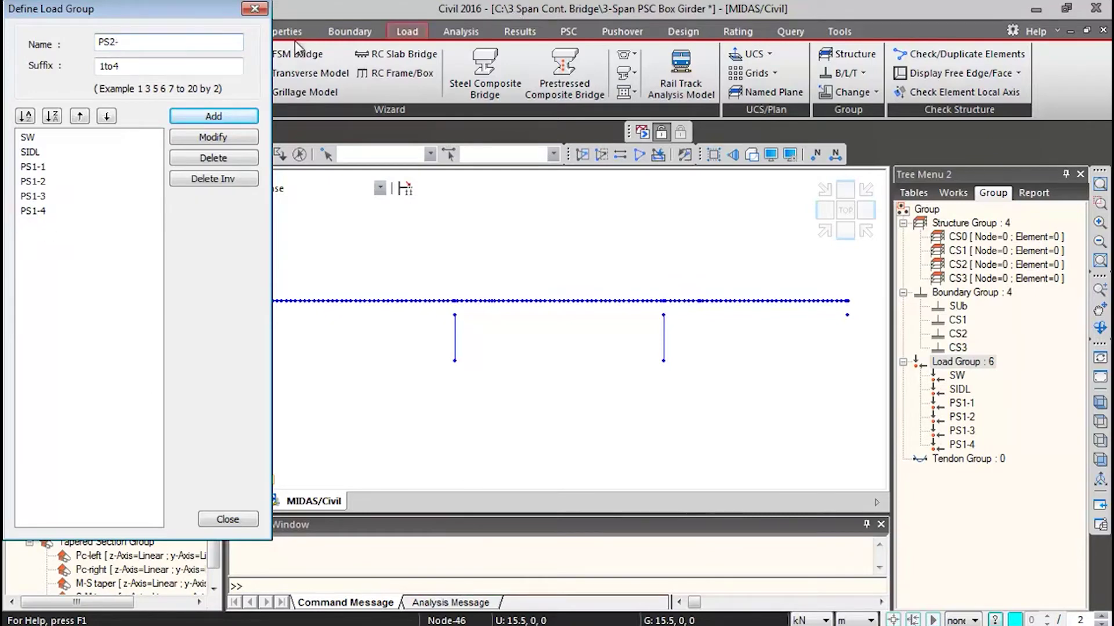
pyautogui.click(212, 118)
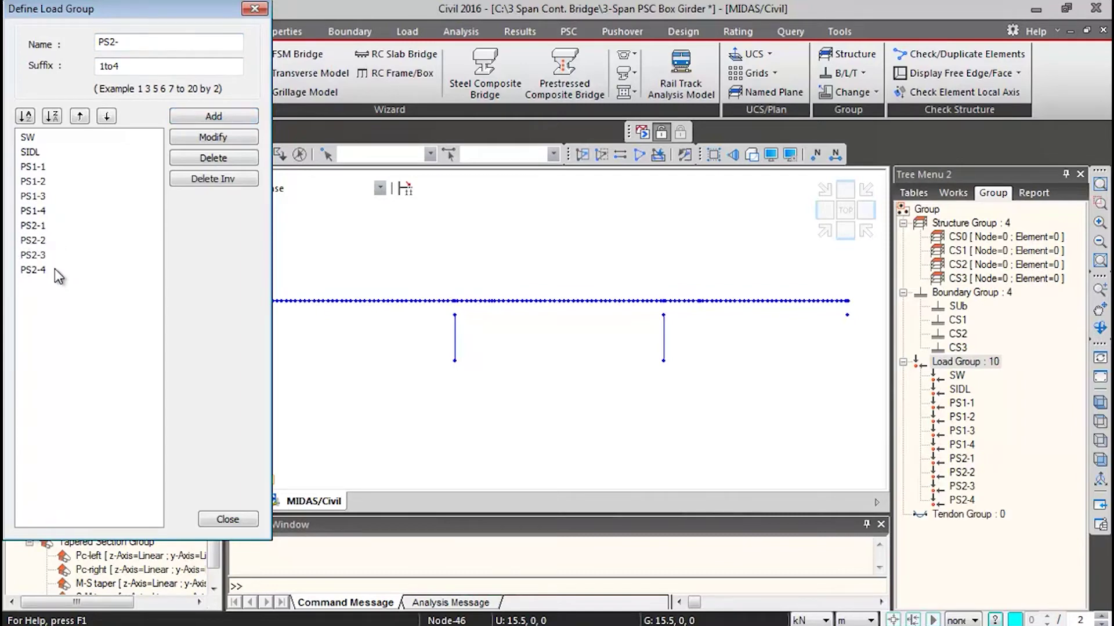
# Add load groups PS3-1 to PS3-4 with the suffix range 1to4, and finish the load group definition
pyautogui.click(119, 42)
pyautogui.press('BackSpace')
pyautogui.write('-')
pyautogui.click(223, 117)
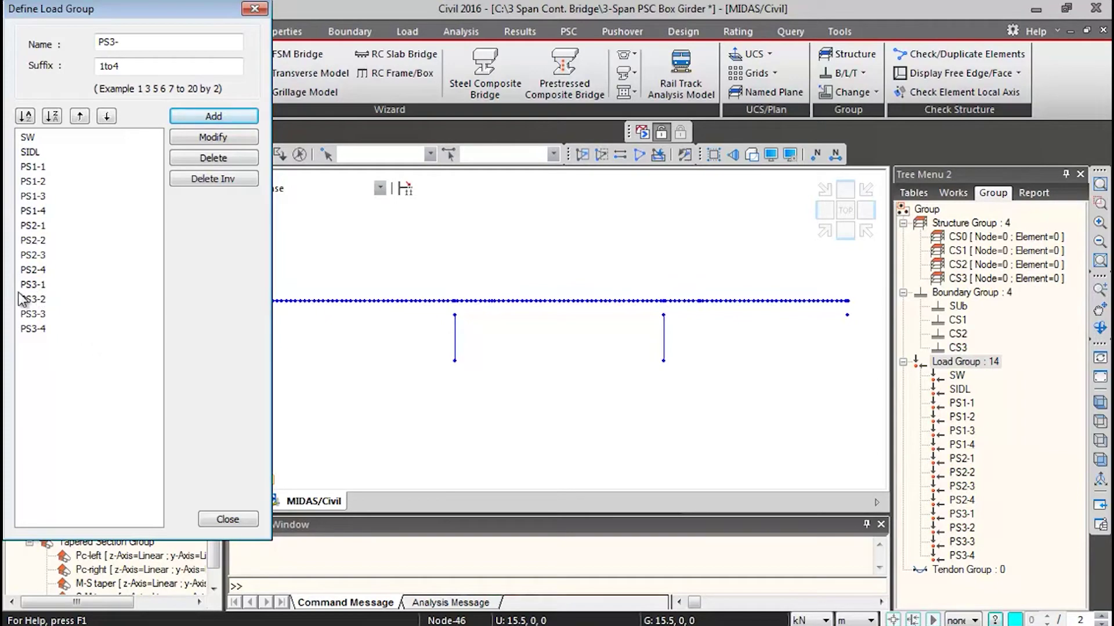
pyautogui.click(232, 520)
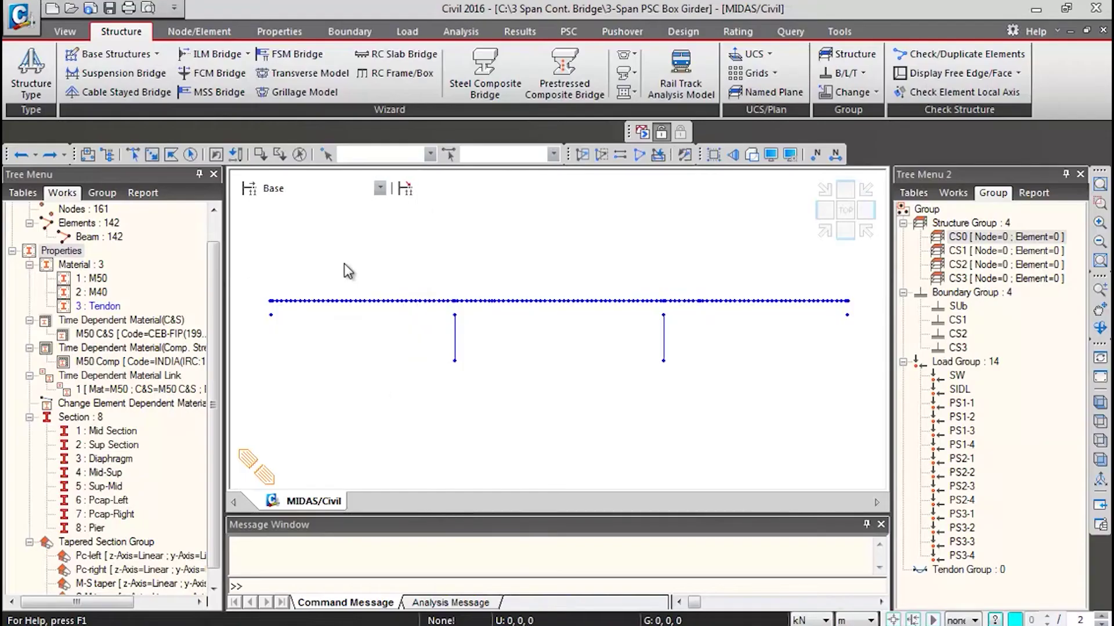
# Window-select the piers and support nodes below the girder and assign them to structure group CS0
pyautogui.click(151, 156)
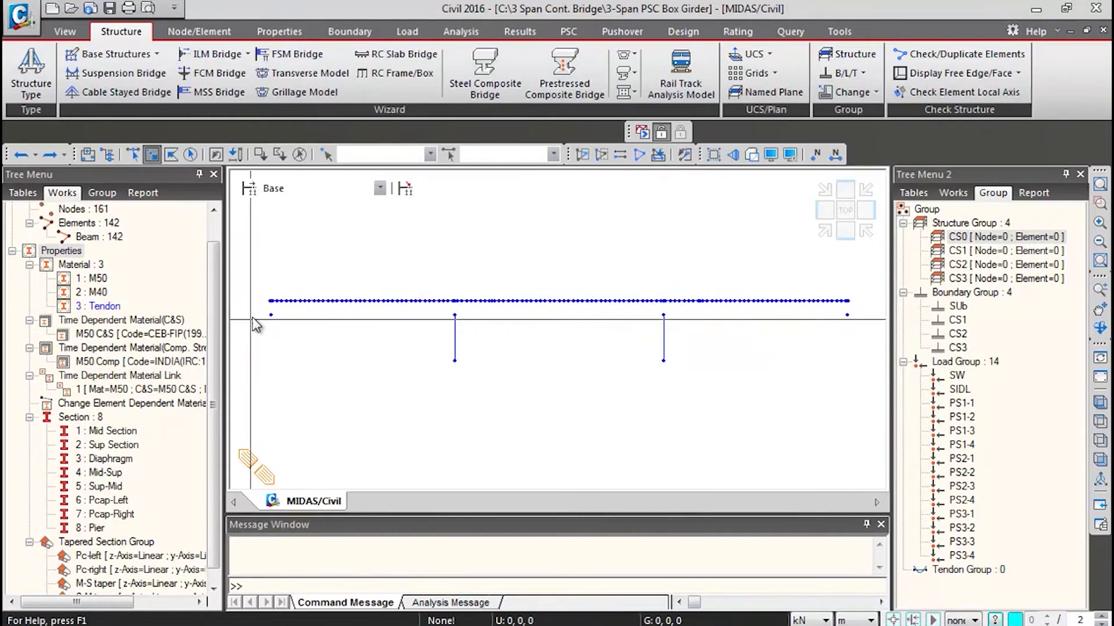
pyautogui.moveTo(259, 311); pyautogui.dragTo(870, 378)
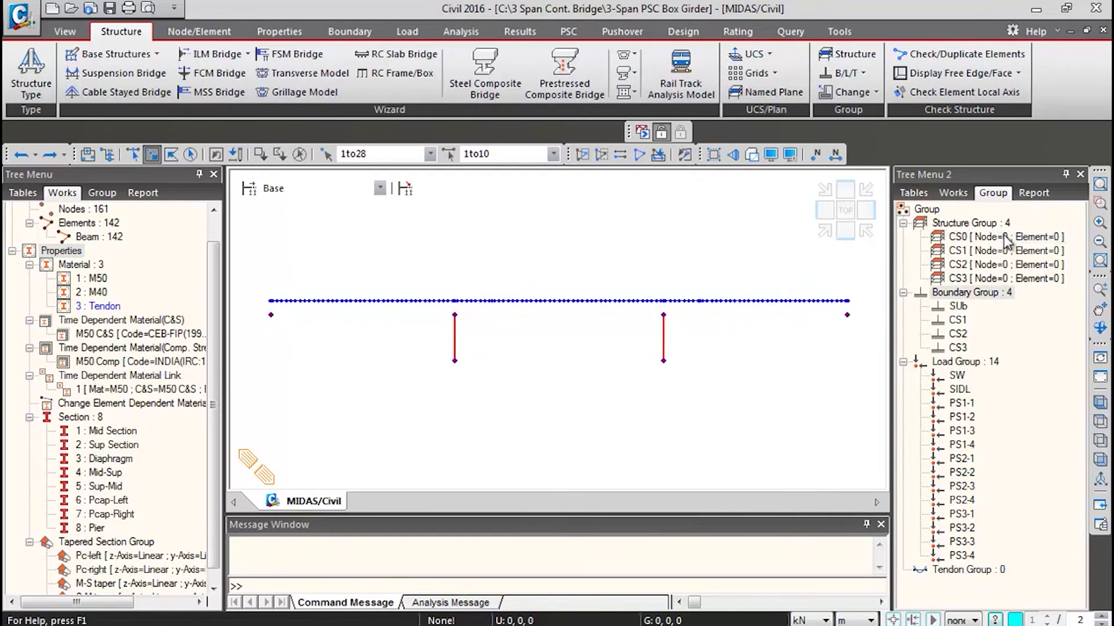
pyautogui.moveTo(1015, 243); pyautogui.dragTo(713, 233)
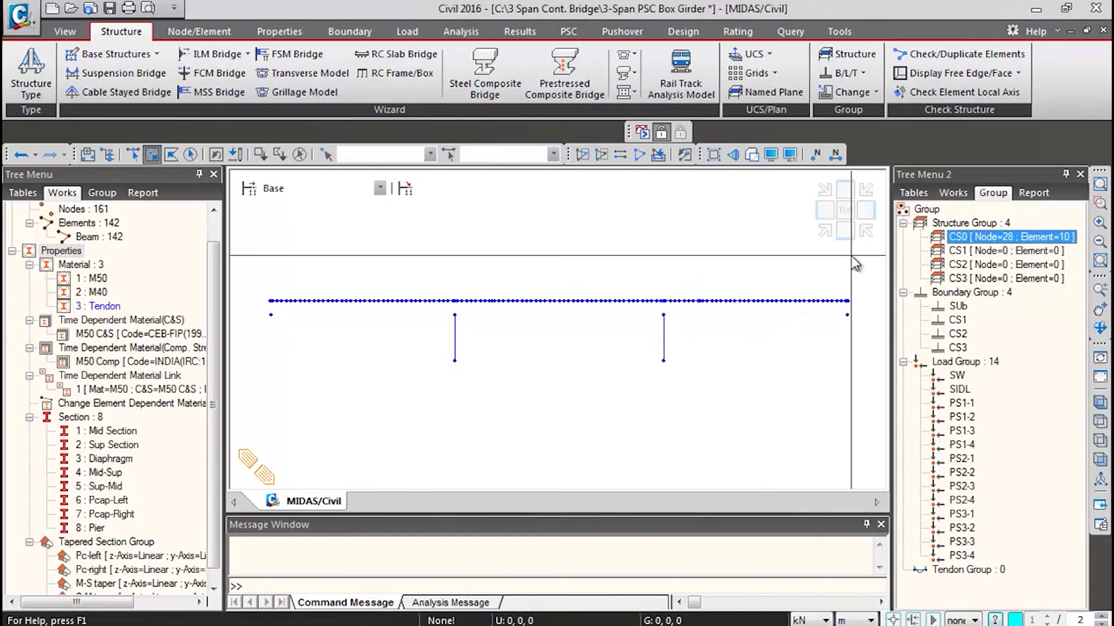
# Select girder elements 11to61 by number and assign them to structure group CS1
pyautogui.click(518, 154)
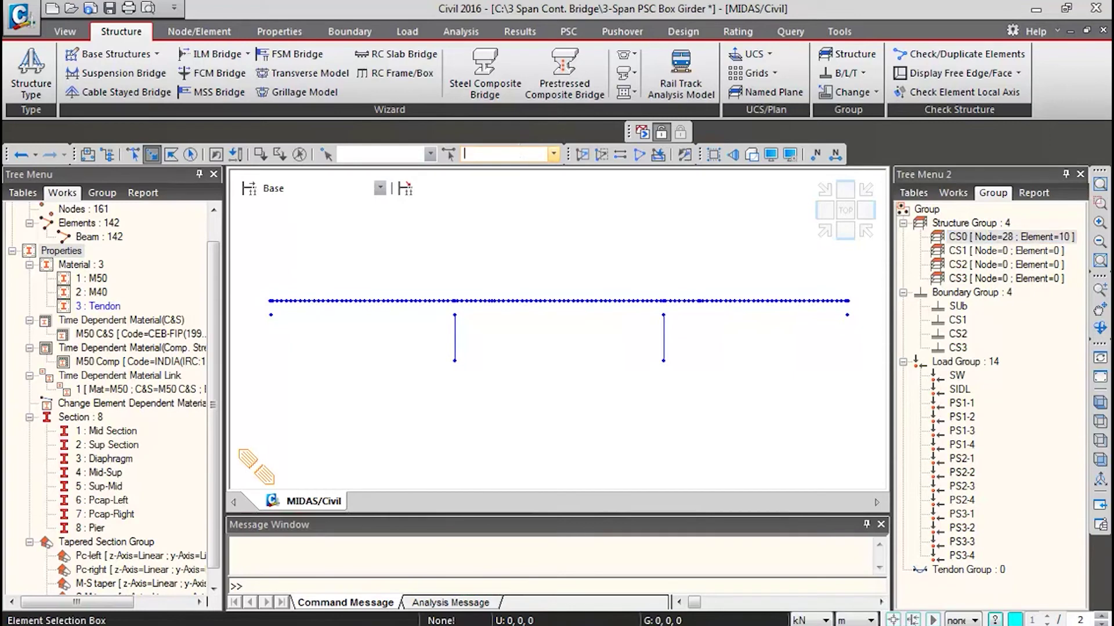
pyautogui.write('11t')
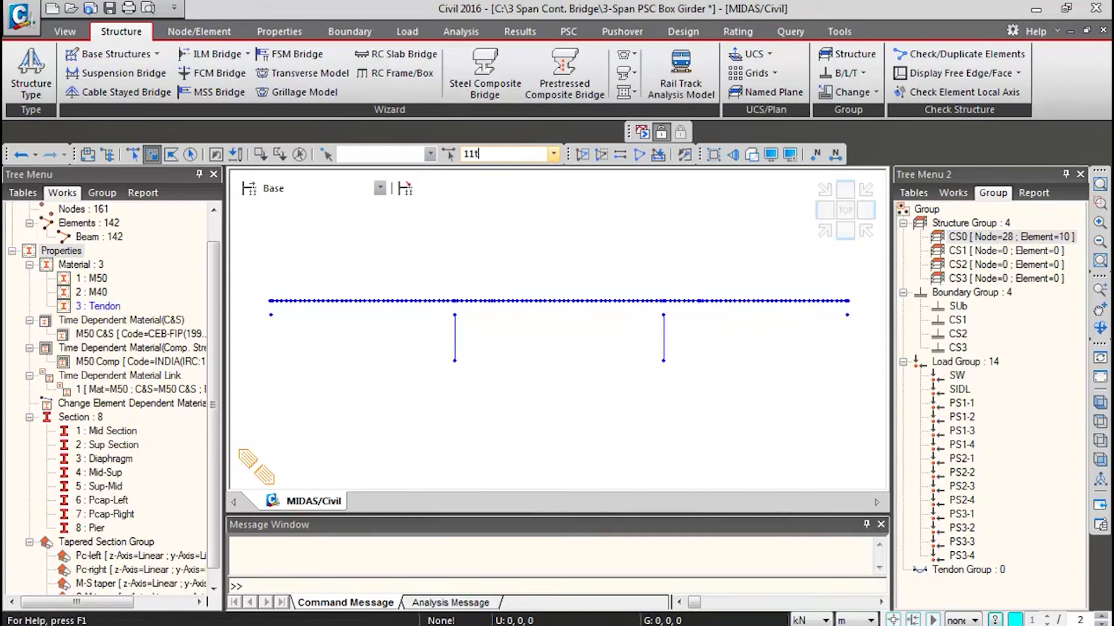
pyautogui.write('o61')
pyautogui.press('Return')
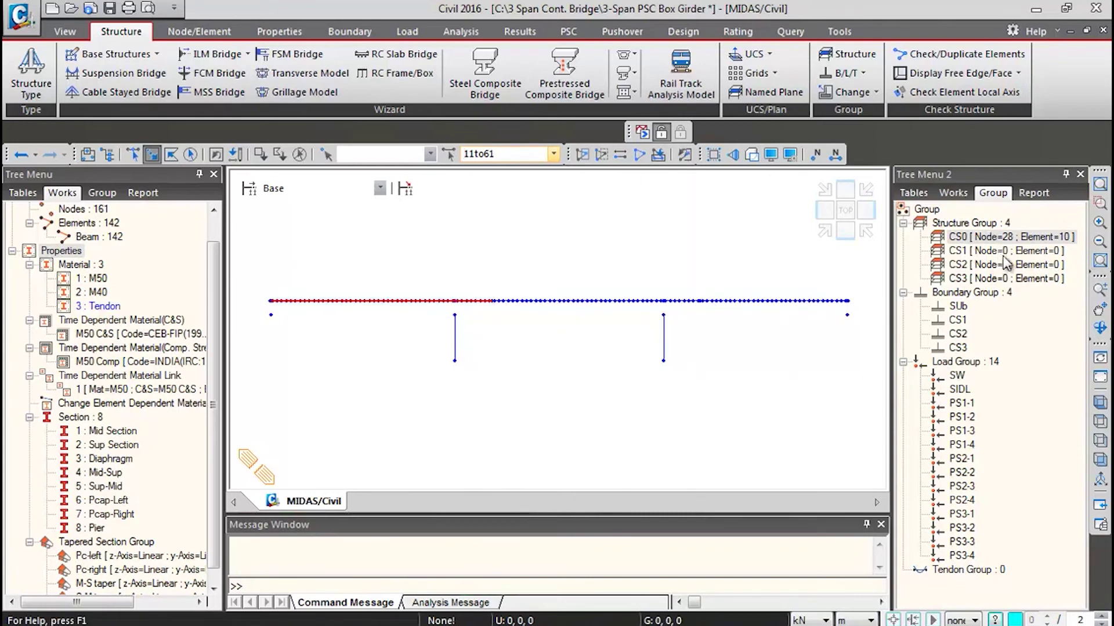
pyautogui.moveTo(1004, 251); pyautogui.dragTo(603, 227)
# Select girder elements 62to107 and 141 by number and assign them to structure group CS2
pyautogui.click(493, 155)
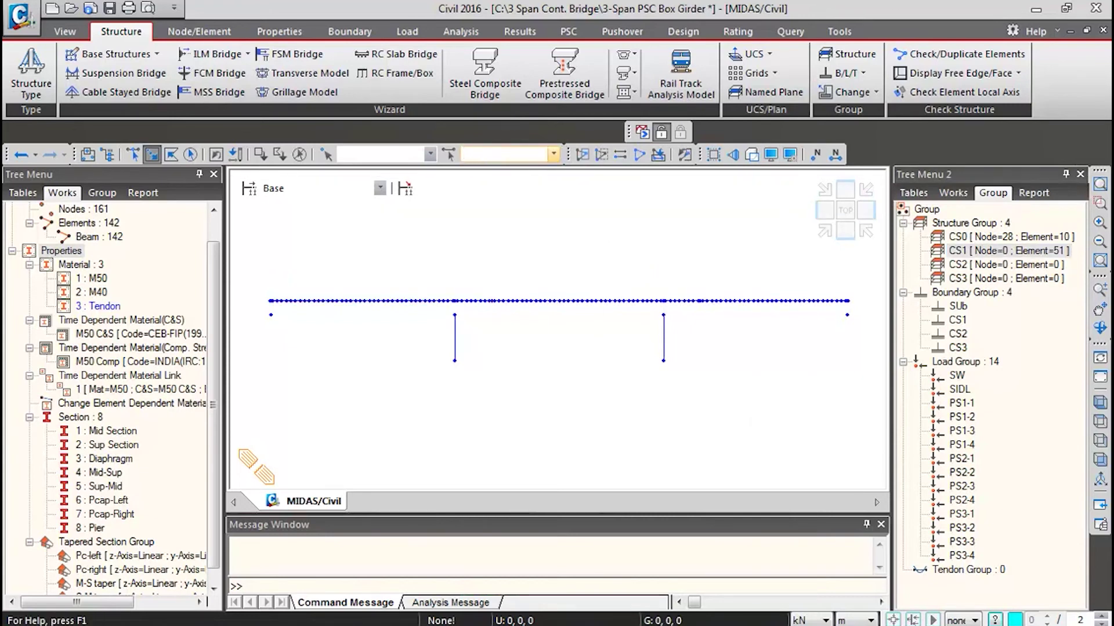
pyautogui.write('62to107 1')
pyautogui.write('41')
pyautogui.press('Return')
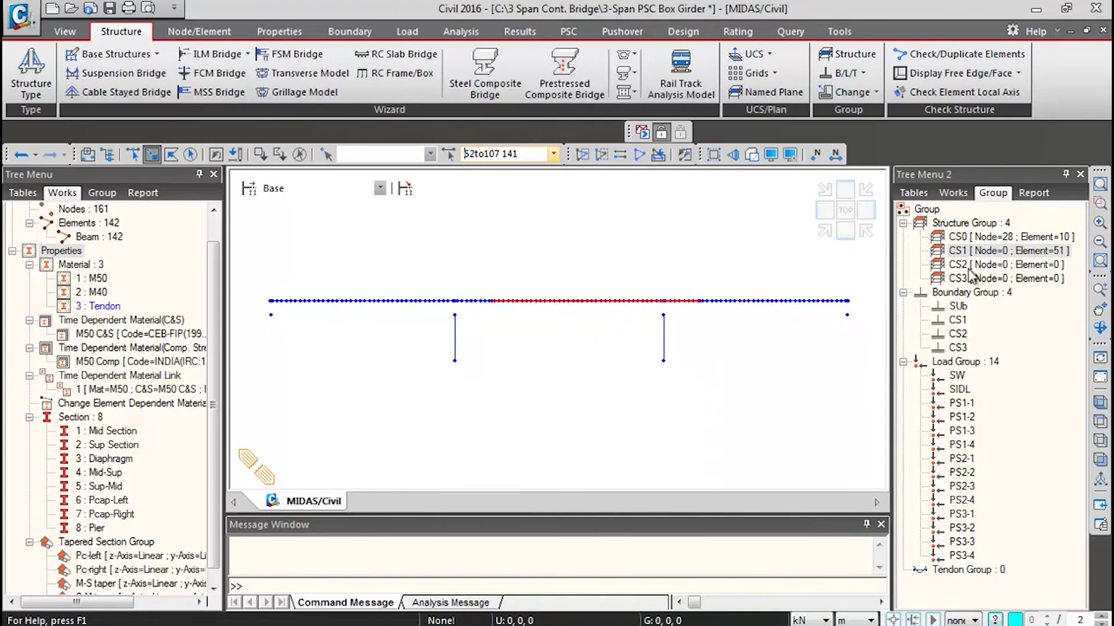
pyautogui.click(1026, 265)
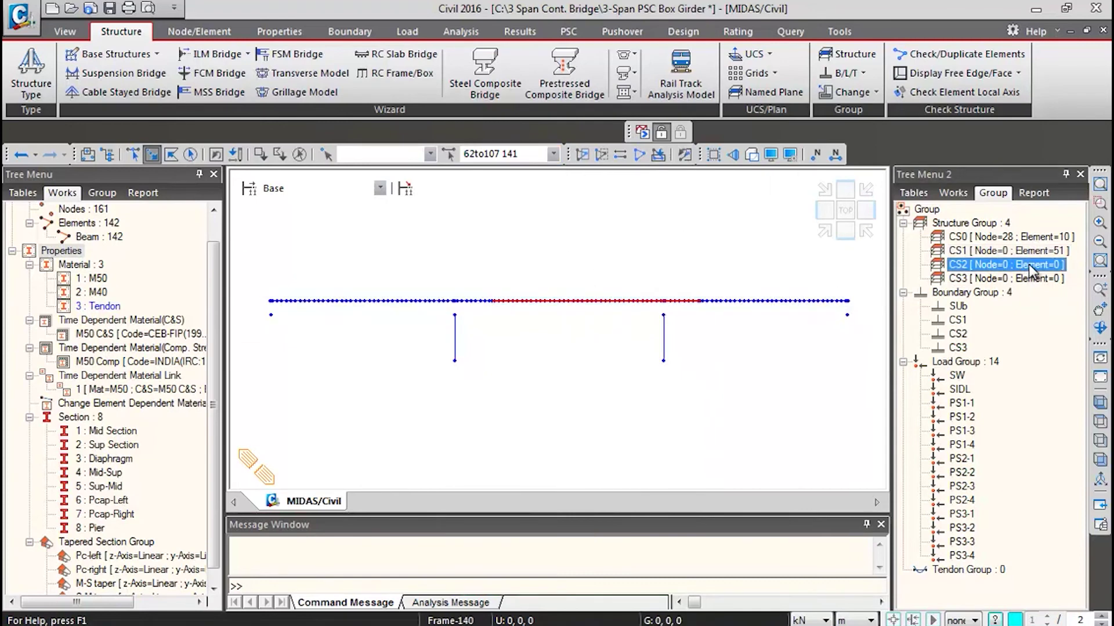
pyautogui.moveTo(713, 263); pyautogui.dragTo(713, 262)
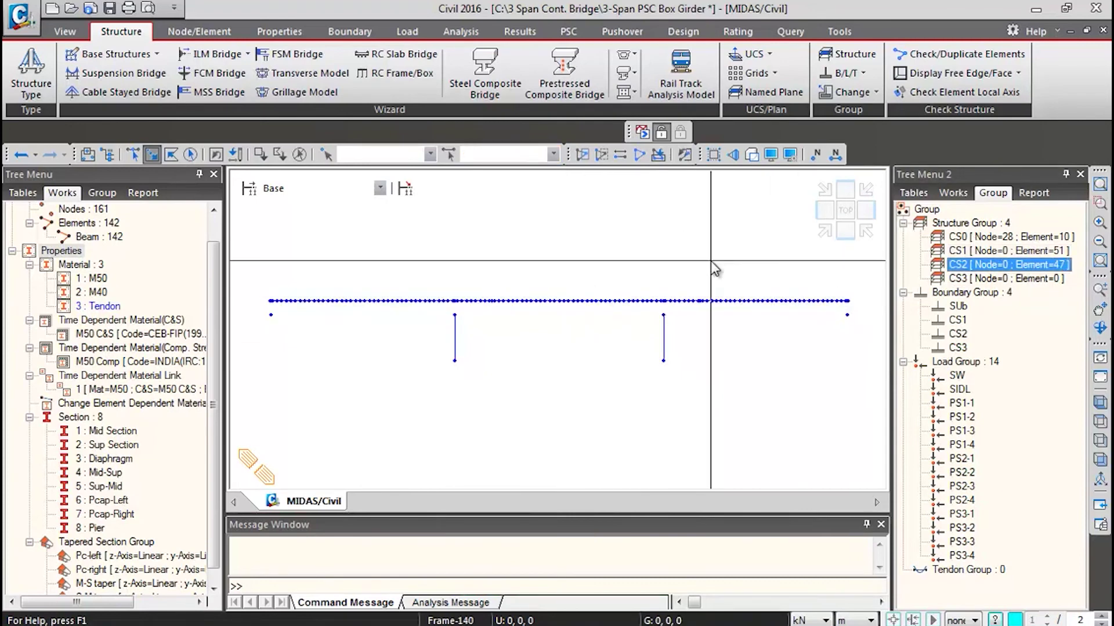
# Select girder elements 108to140 and 142 by number and assign them to structure group CS3
pyautogui.click(488, 153)
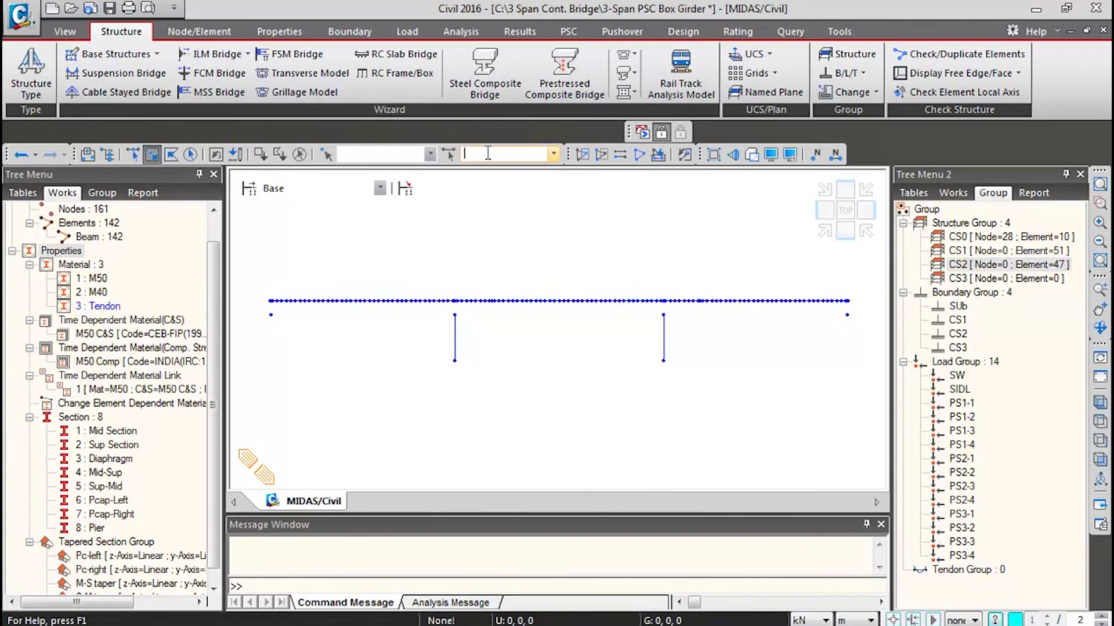
pyautogui.write('108to140 142')
pyautogui.press('Return')
pyautogui.moveTo(1010, 281); pyautogui.dragTo(781, 279)
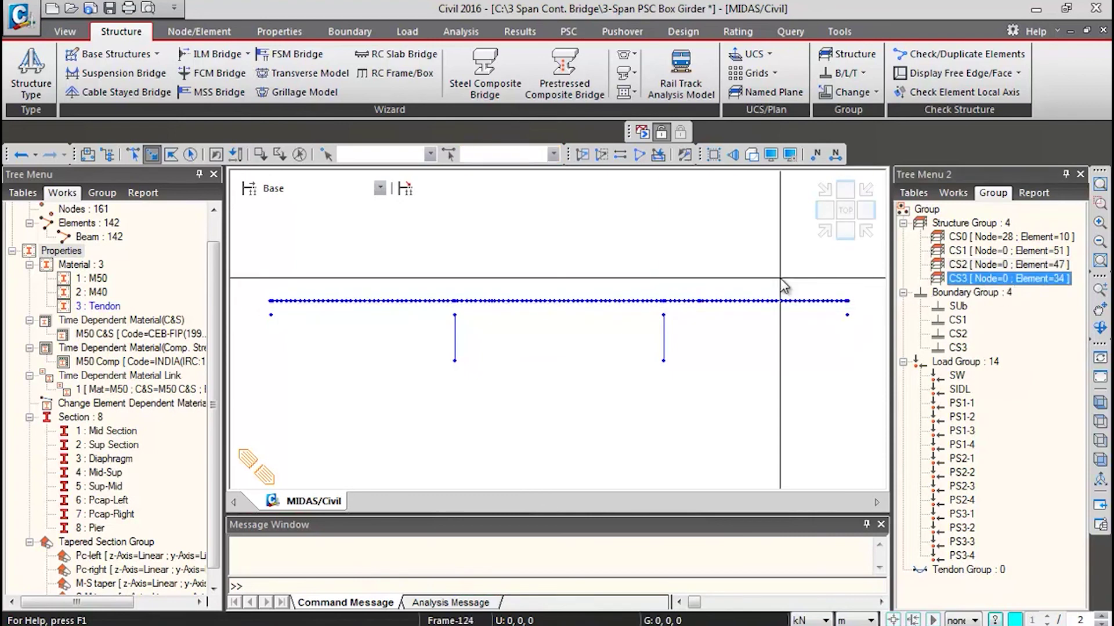